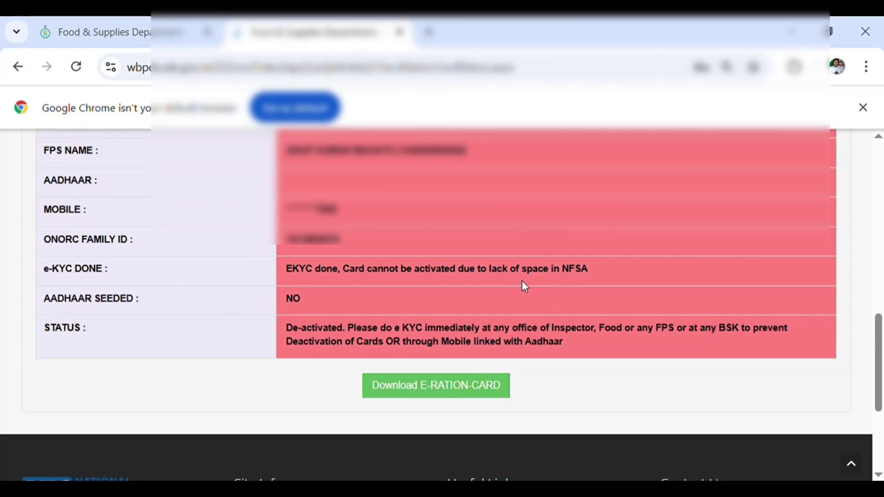
{"action": "left_click", "coordinate": [400, 33]}
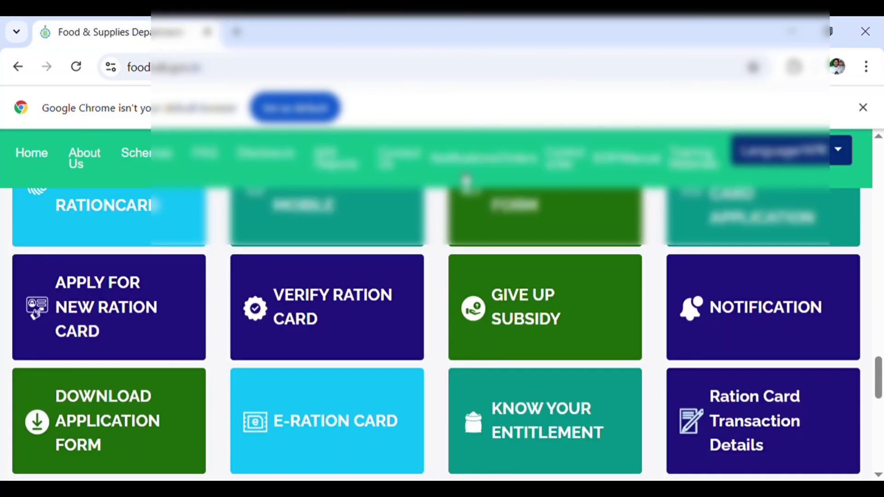
{"action": "scroll", "coordinate": [127, 348], "scroll_direction": "down", "scroll_amount": 2}
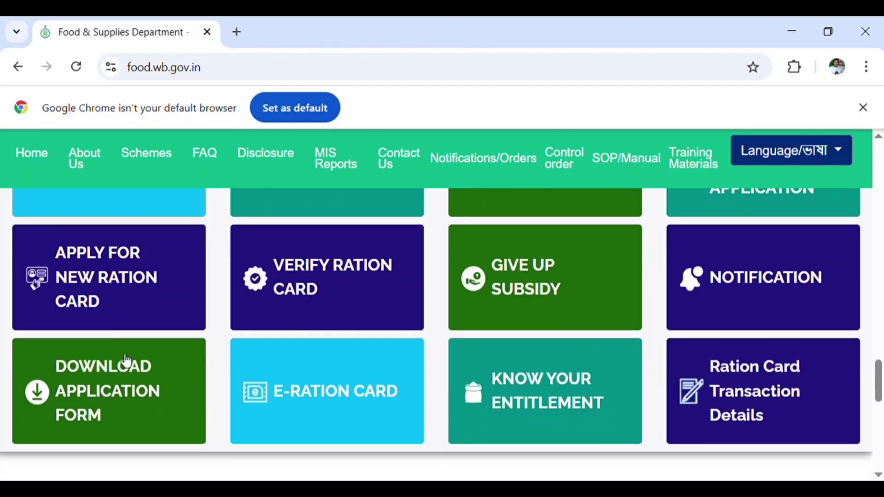
{"action": "scroll", "coordinate": [113, 339], "scroll_direction": "up", "scroll_amount": 15}
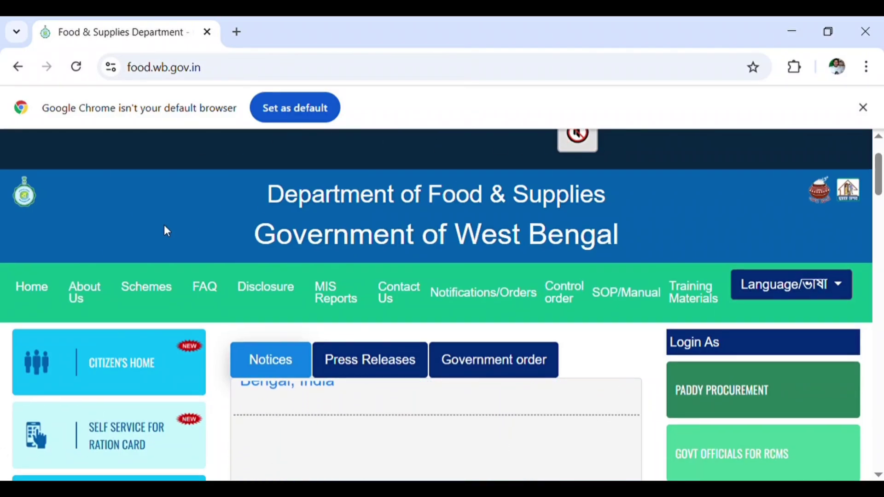
{"action": "scroll", "coordinate": [163, 224], "scroll_direction": "down", "scroll_amount": 2}
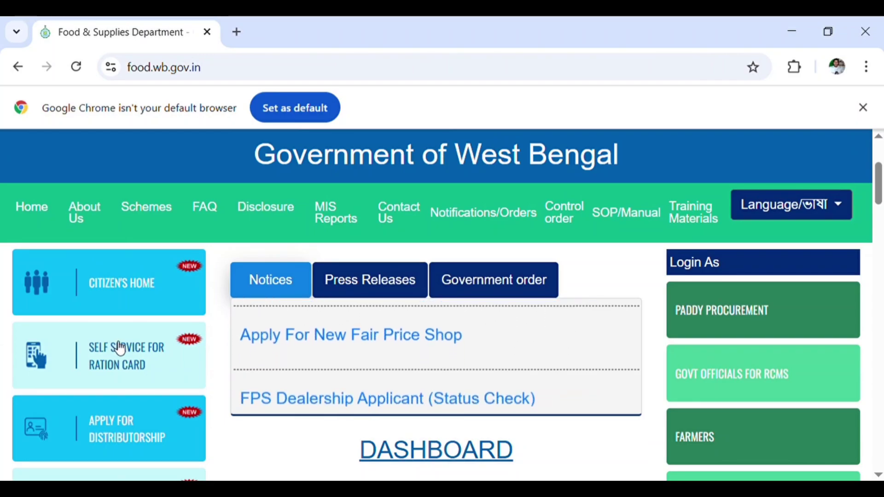
{"action": "scroll", "coordinate": [120, 348], "scroll_direction": "down", "scroll_amount": 1}
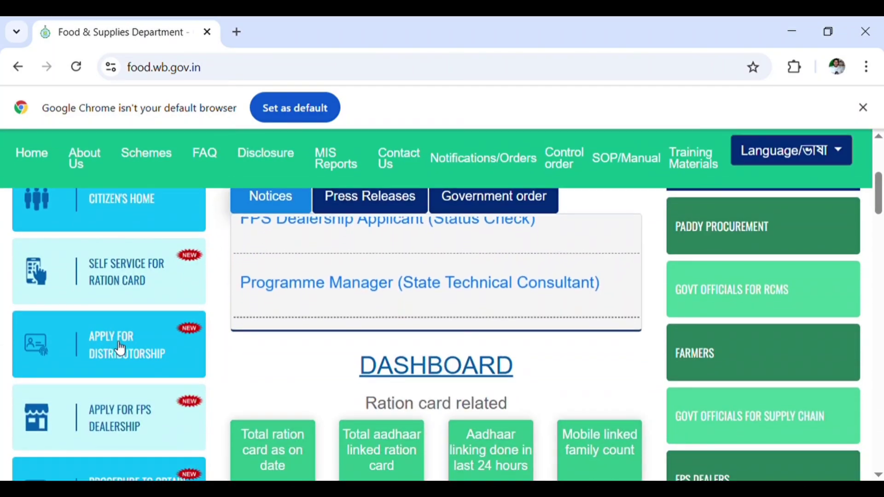
{"action": "scroll", "coordinate": [120, 348], "scroll_direction": "up", "scroll_amount": 1}
{"action": "scroll", "coordinate": [120, 349], "scroll_direction": "up", "scroll_amount": 1}
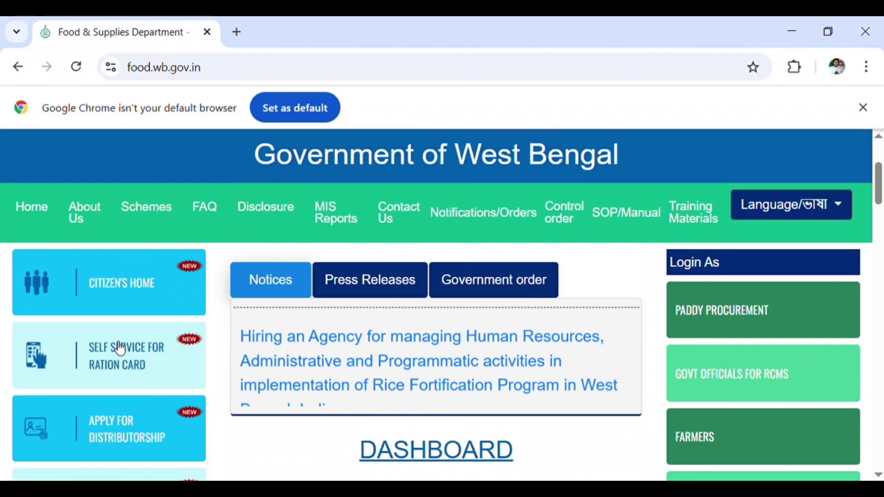
{"action": "scroll", "coordinate": [121, 349], "scroll_direction": "up", "scroll_amount": 2}
{"action": "scroll", "coordinate": [120, 349], "scroll_direction": "up", "scroll_amount": 2}
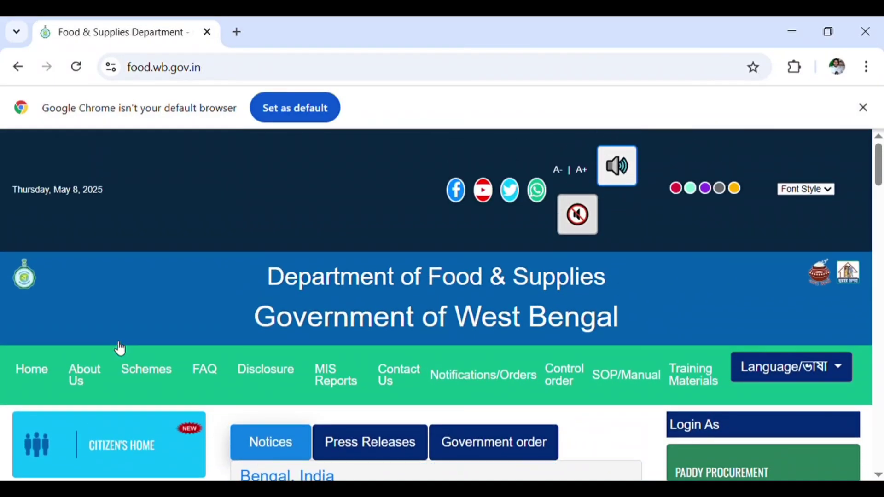
{"action": "scroll", "coordinate": [115, 343], "scroll_direction": "down", "scroll_amount": 4}
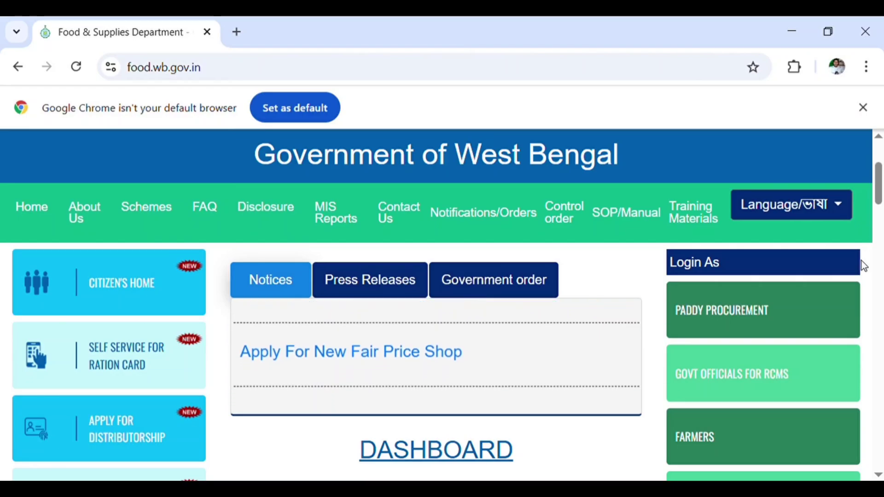
{"action": "scroll", "coordinate": [766, 302], "scroll_direction": "down", "scroll_amount": 2}
{"action": "scroll", "coordinate": [765, 302], "scroll_direction": "down", "scroll_amount": 2}
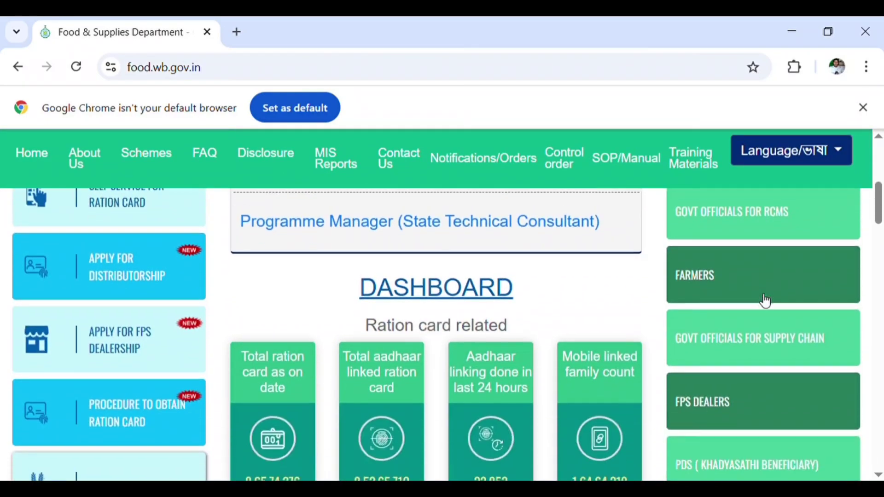
{"action": "scroll", "coordinate": [765, 303], "scroll_direction": "down", "scroll_amount": 2}
{"action": "scroll", "coordinate": [766, 304], "scroll_direction": "down", "scroll_amount": 2}
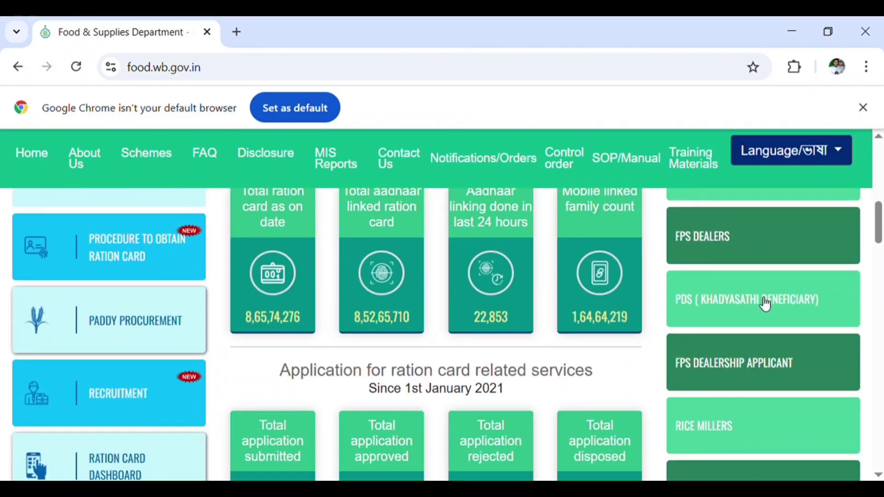
{"action": "scroll", "coordinate": [104, 393], "scroll_direction": "down", "scroll_amount": 2}
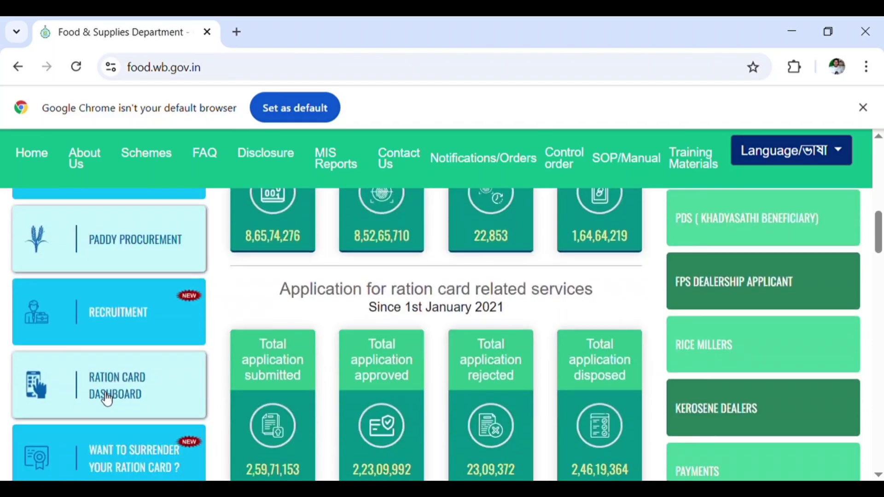
{"action": "scroll", "coordinate": [106, 396], "scroll_direction": "down", "scroll_amount": 2}
{"action": "scroll", "coordinate": [105, 399], "scroll_direction": "down", "scroll_amount": 2}
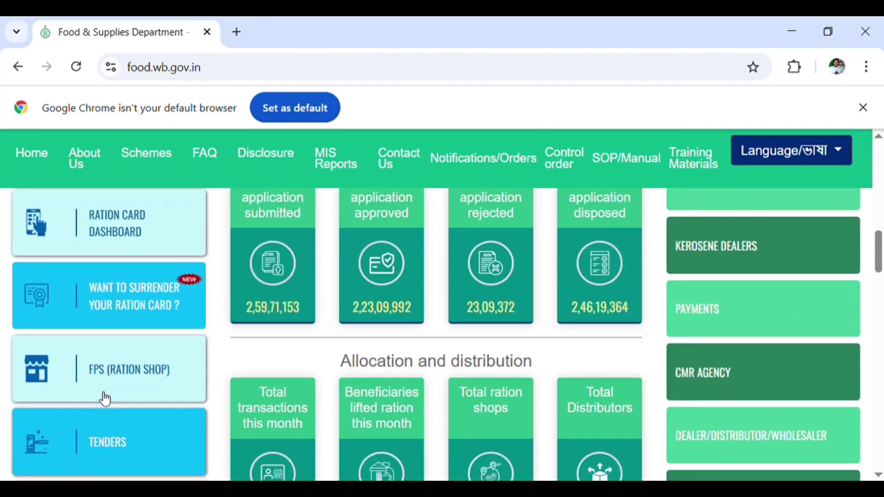
{"action": "scroll", "coordinate": [104, 397], "scroll_direction": "down", "scroll_amount": 2}
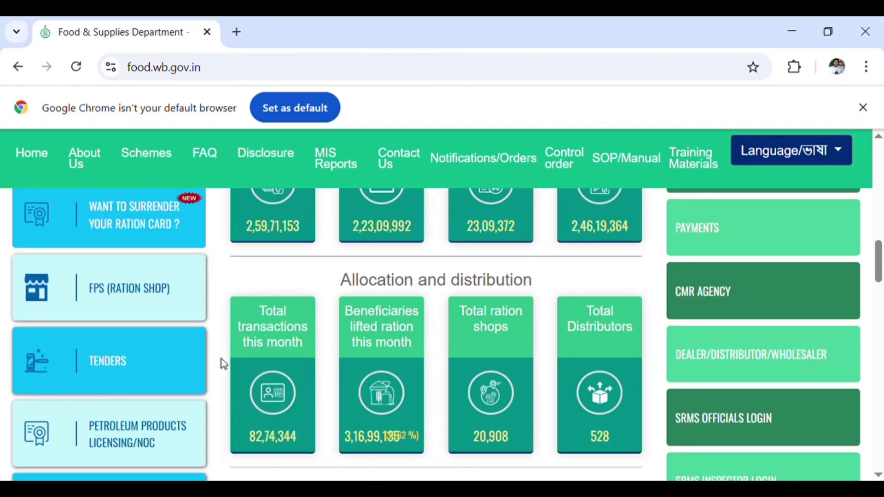
{"action": "scroll", "coordinate": [166, 374], "scroll_direction": "up", "scroll_amount": 4}
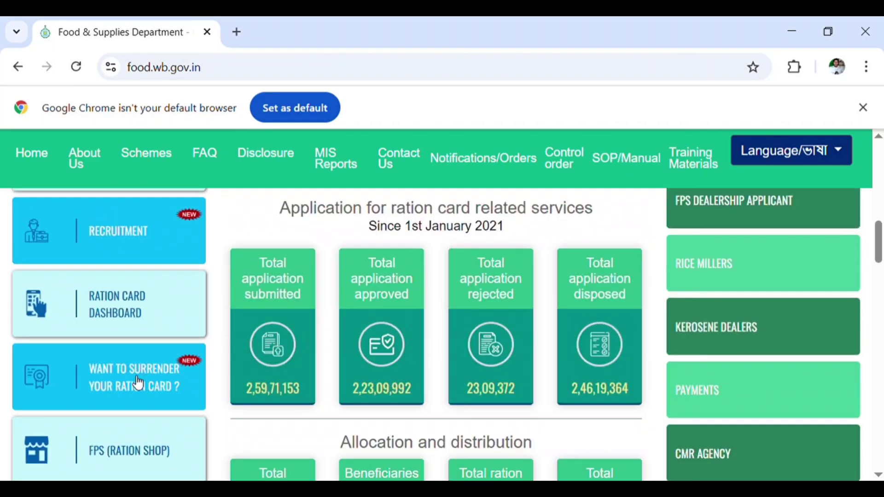
Open the ration card dashboard in a new tab and view its Application Received chart.
{"action": "left_click", "coordinate": [123, 315]}
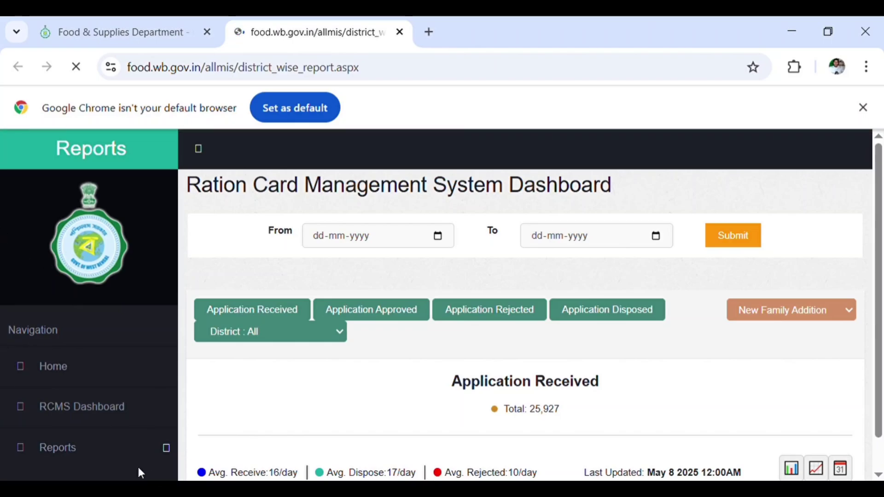
{"action": "scroll", "coordinate": [483, 352], "scroll_direction": "down", "scroll_amount": 1}
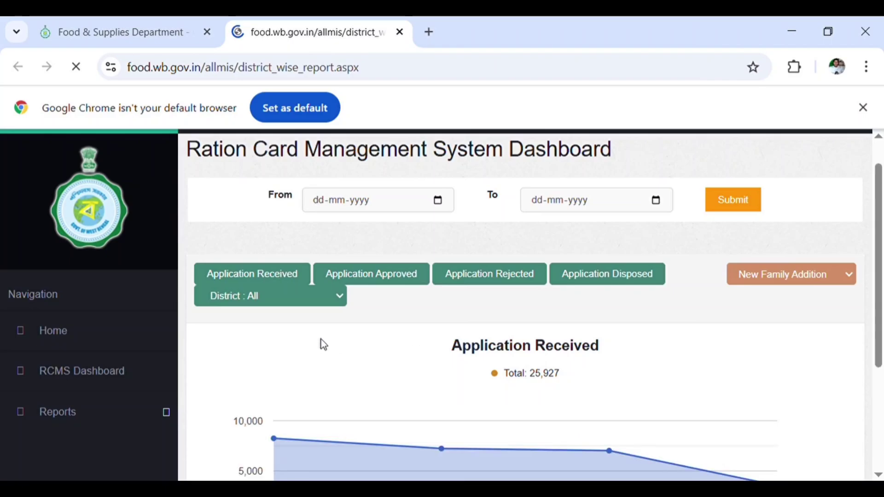
{"action": "scroll", "coordinate": [275, 350], "scroll_direction": "down", "scroll_amount": 3}
{"action": "scroll", "coordinate": [275, 351], "scroll_direction": "down", "scroll_amount": 3}
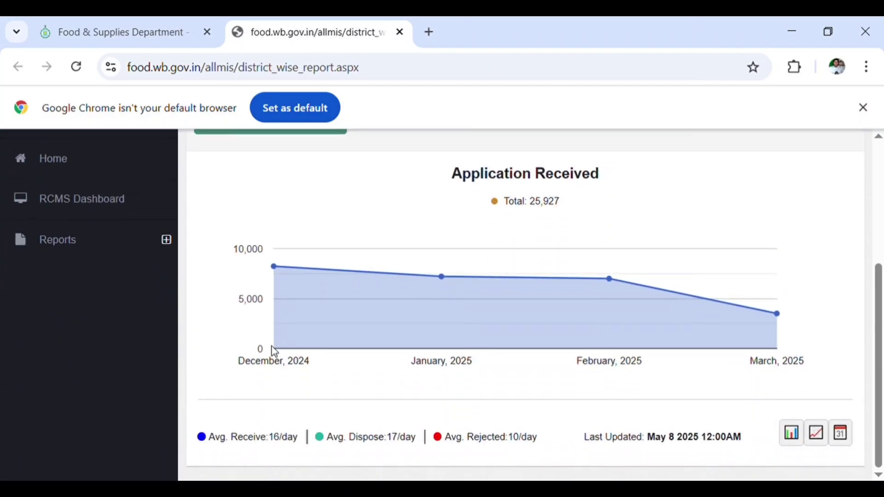
{"action": "scroll", "coordinate": [274, 351], "scroll_direction": "up", "scroll_amount": 5}
{"action": "scroll", "coordinate": [126, 355], "scroll_direction": "down", "scroll_amount": 2}
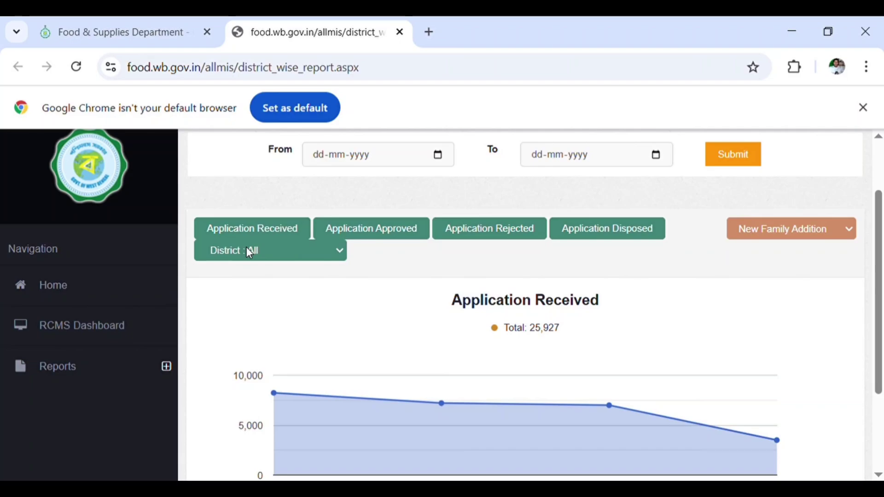
{"action": "left_click", "coordinate": [263, 237]}
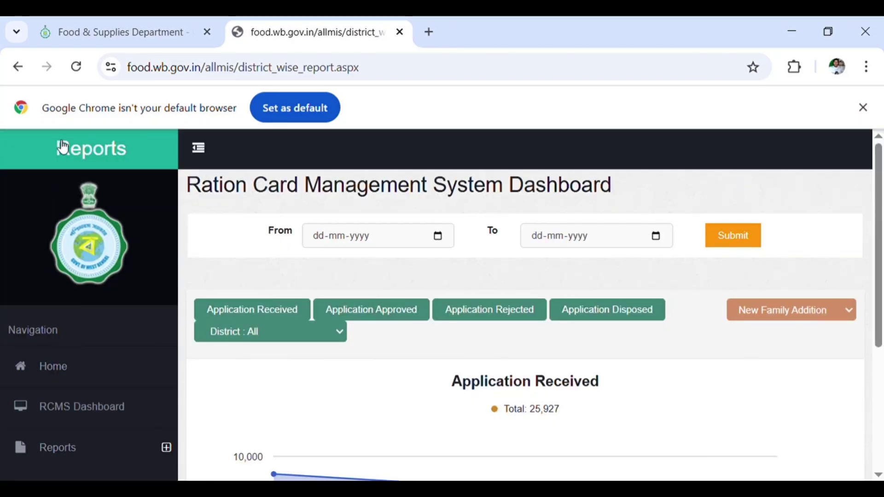
Go back, close the loading MIS tab and return to the food.wb.gov.in homepage.
{"action": "left_click", "coordinate": [16, 69]}
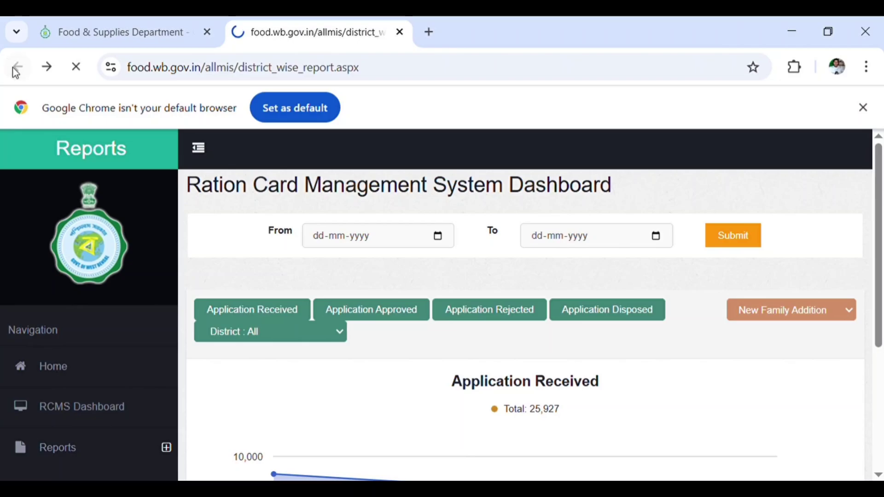
{"action": "left_click", "coordinate": [400, 33]}
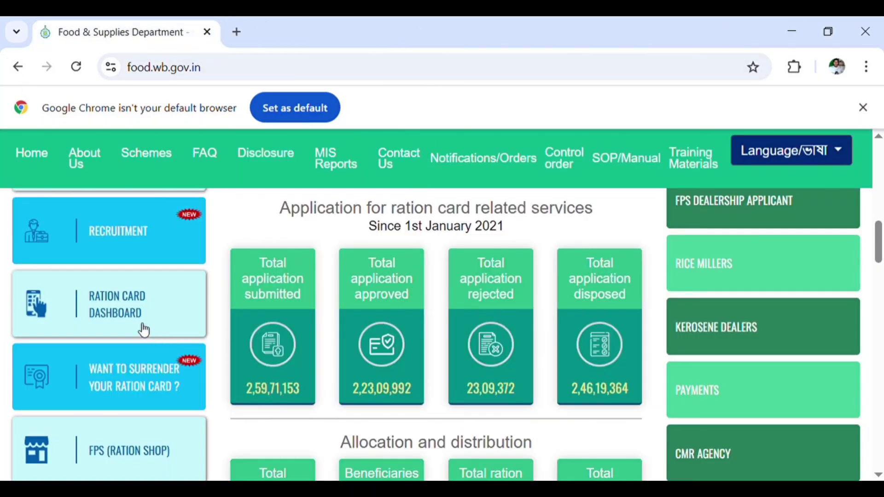
{"action": "scroll", "coordinate": [126, 316], "scroll_direction": "down", "scroll_amount": 12}
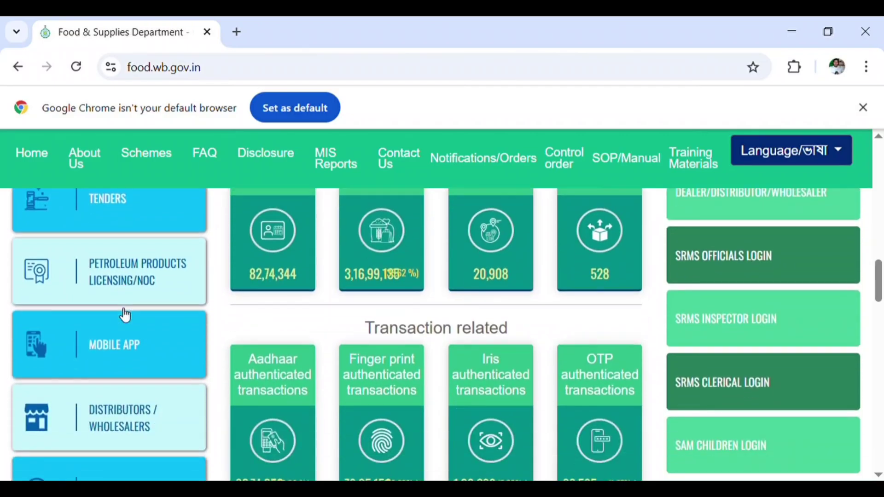
{"action": "scroll", "coordinate": [125, 316], "scroll_direction": "down", "scroll_amount": 10}
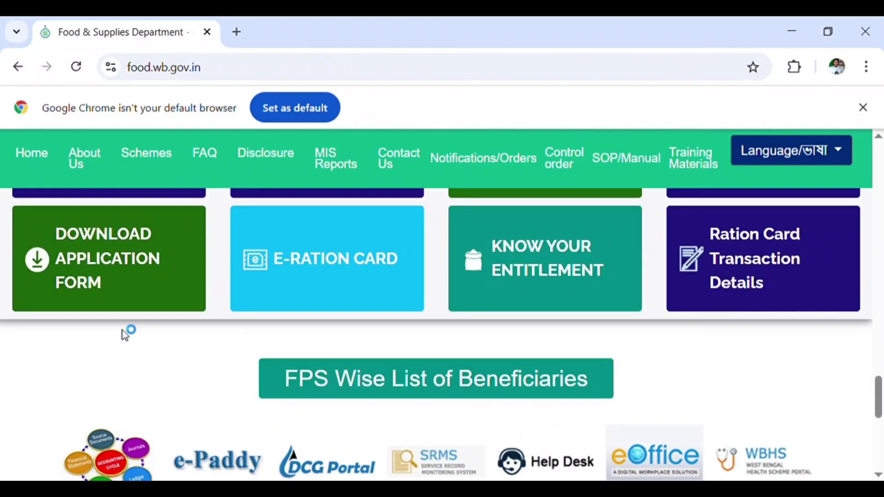
{"action": "scroll", "coordinate": [482, 291], "scroll_direction": "up", "scroll_amount": 3}
Open the Verify Ration Card page and enter the ration card number and the displayed captcha code.
{"action": "left_click", "coordinate": [308, 340]}
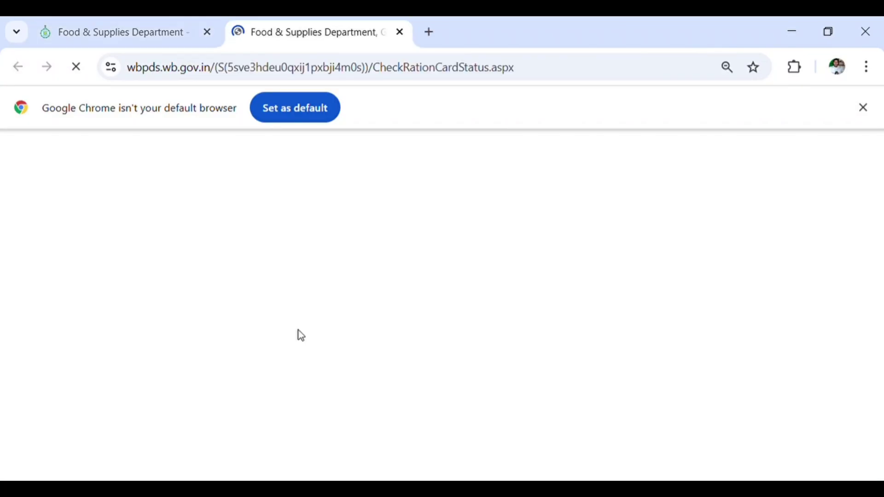
{"action": "scroll", "coordinate": [295, 313], "scroll_direction": "down", "scroll_amount": 2}
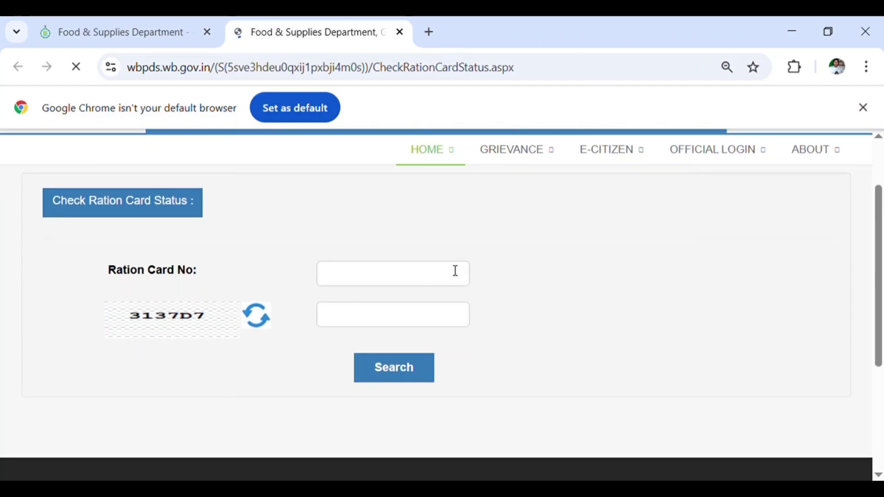
{"action": "left_click", "coordinate": [383, 271]}
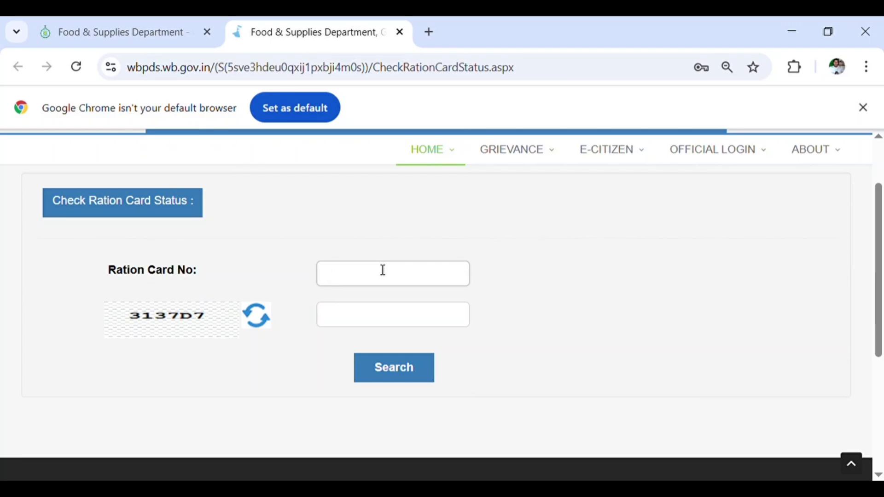
{"action": "type", "text": "1234"}
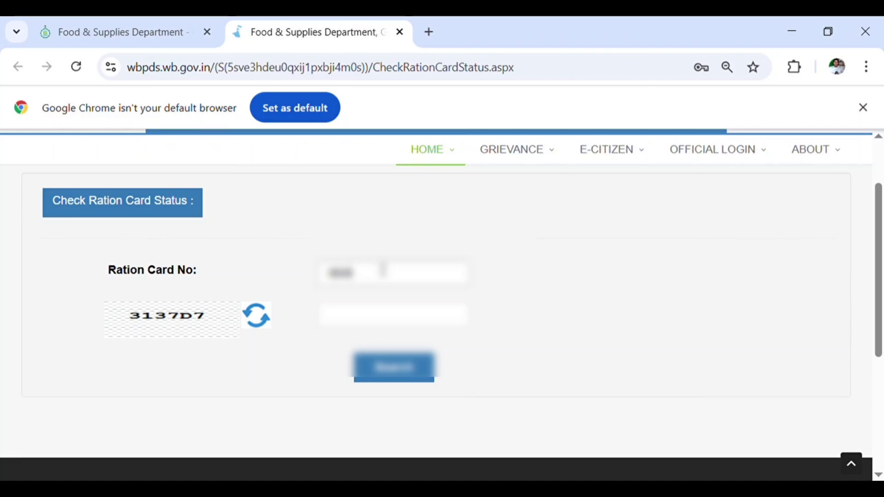
{"action": "type", "text": "567890"}
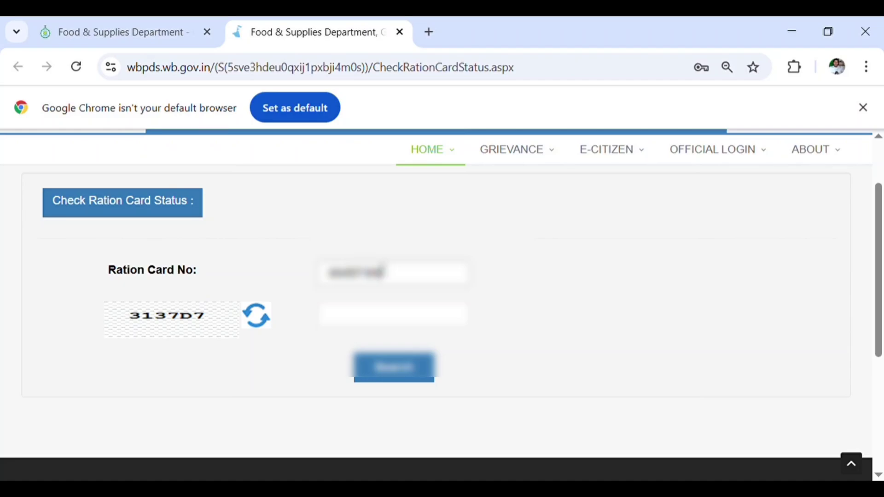
{"action": "left_click", "coordinate": [386, 316]}
{"action": "type", "text": "3"}
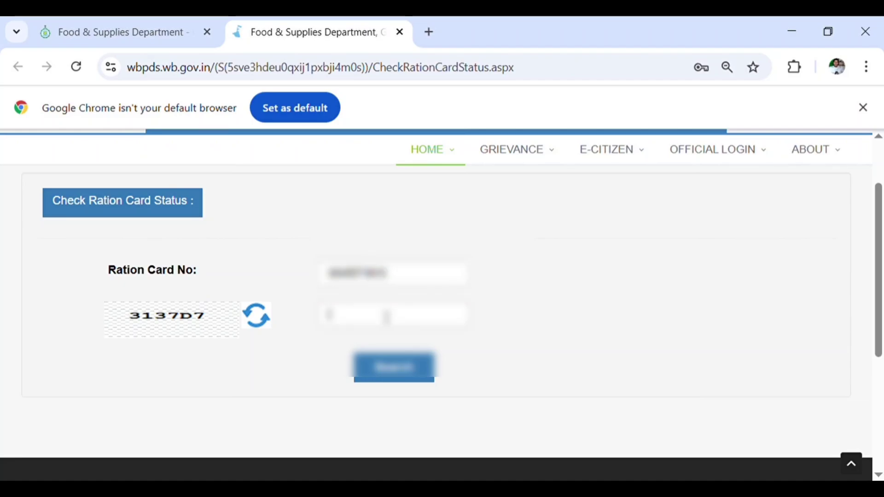
{"action": "type", "text": "137D7"}
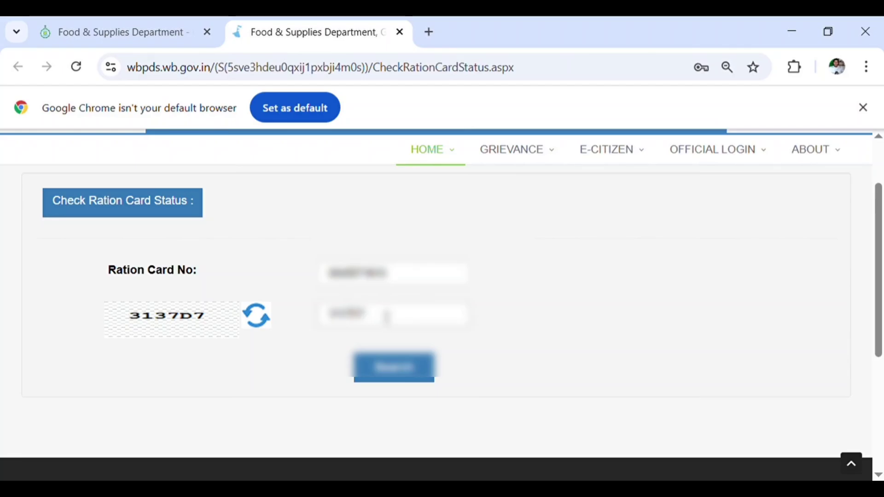
Search the ration card and review its details down to the De-activated STATUS row.
{"action": "left_click", "coordinate": [395, 374]}
{"action": "scroll", "coordinate": [97, 321], "scroll_direction": "down", "scroll_amount": 4}
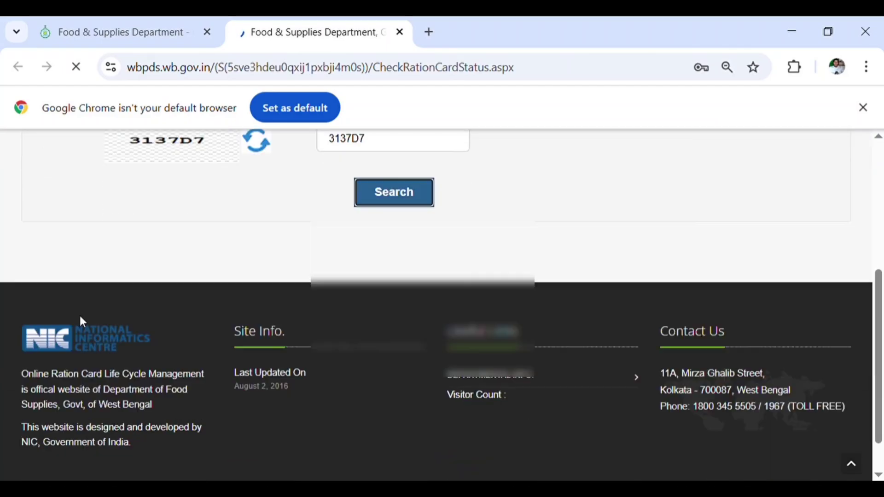
{"action": "scroll", "coordinate": [80, 317], "scroll_direction": "down", "scroll_amount": 1}
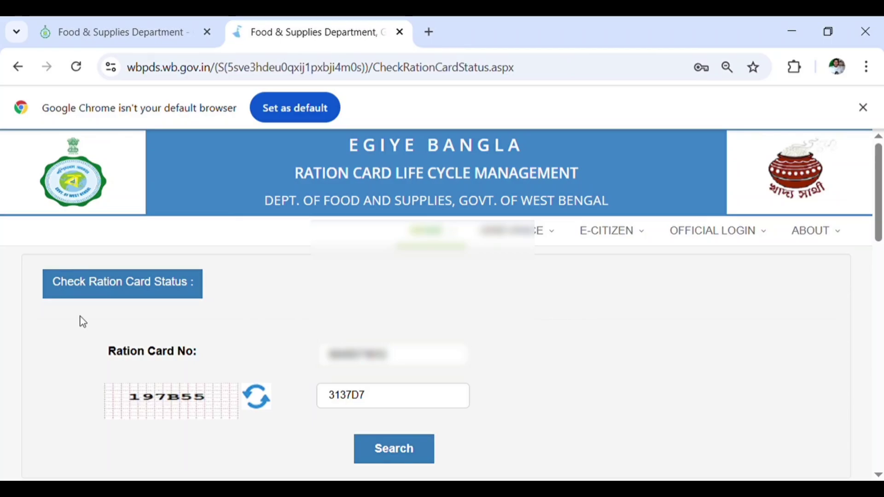
{"action": "scroll", "coordinate": [82, 321], "scroll_direction": "down", "scroll_amount": 10}
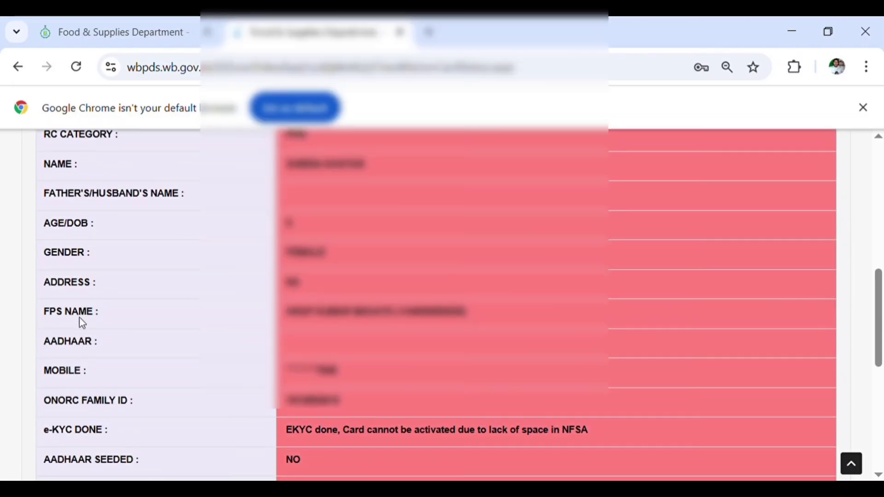
{"action": "scroll", "coordinate": [80, 318], "scroll_direction": "down", "scroll_amount": 4}
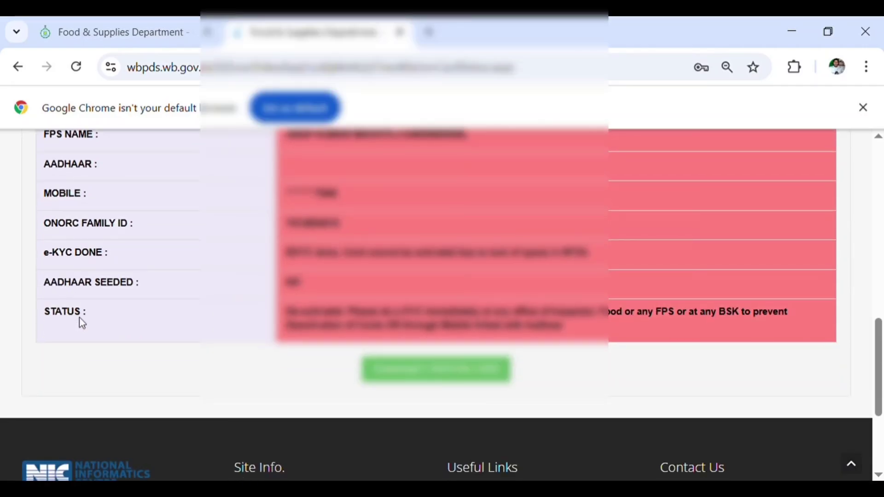
{"action": "scroll", "coordinate": [168, 329], "scroll_direction": "up", "scroll_amount": 8}
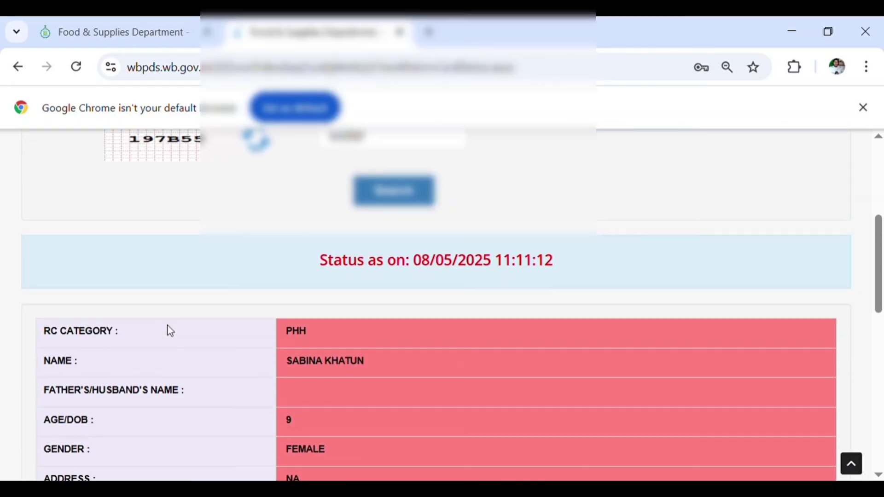
{"action": "scroll", "coordinate": [167, 330], "scroll_direction": "down", "scroll_amount": 8}
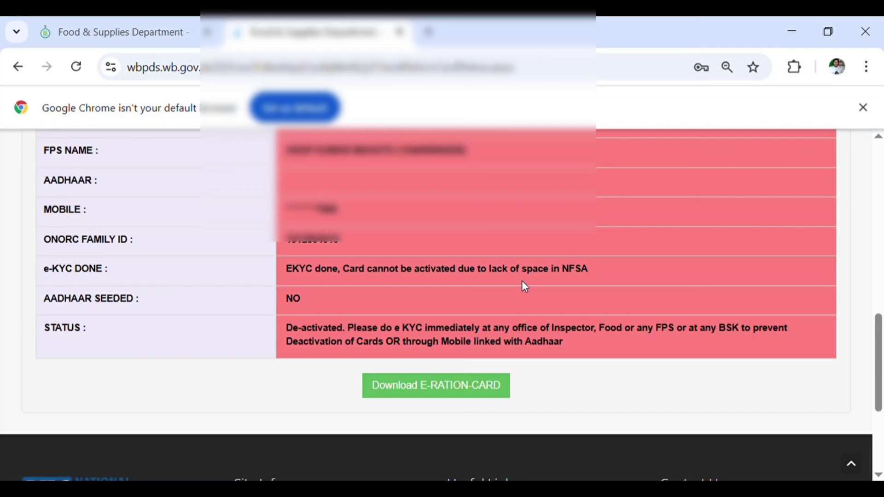
Close the results tab and open Download Application Form, showing the Rural and Urban Common Application Forms.
{"action": "left_click", "coordinate": [399, 32]}
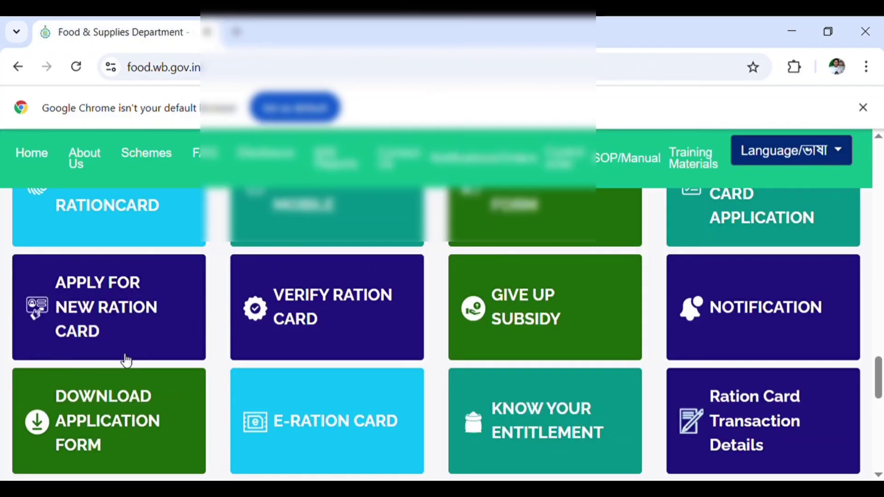
{"action": "scroll", "coordinate": [124, 361], "scroll_direction": "down", "scroll_amount": 2}
{"action": "left_click", "coordinate": [113, 340]}
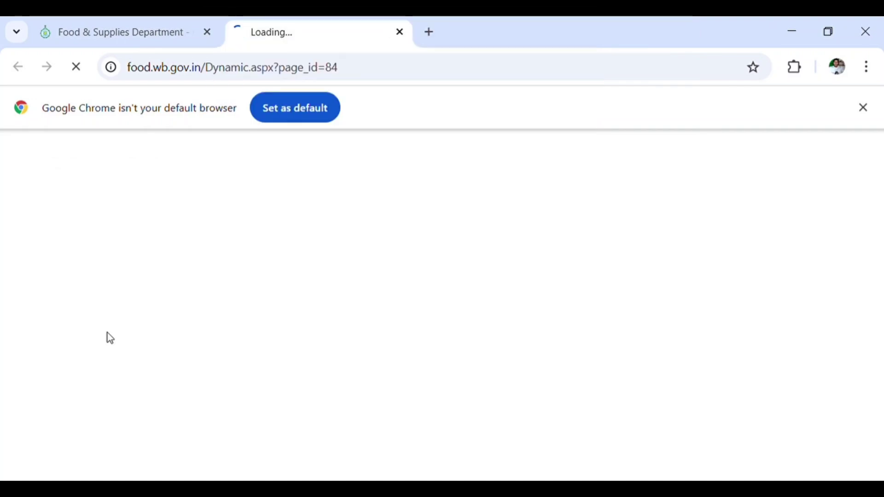
{"action": "scroll", "coordinate": [111, 339], "scroll_direction": "down", "scroll_amount": 3}
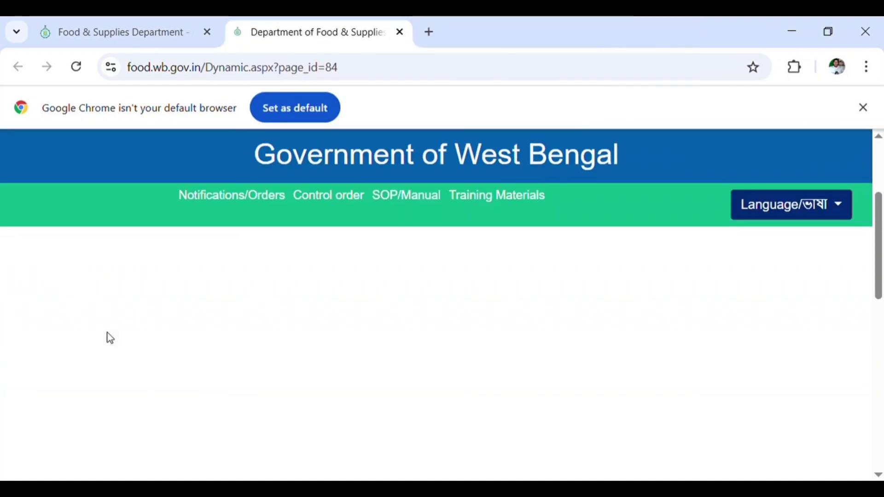
{"action": "scroll", "coordinate": [111, 339], "scroll_direction": "down", "scroll_amount": 2}
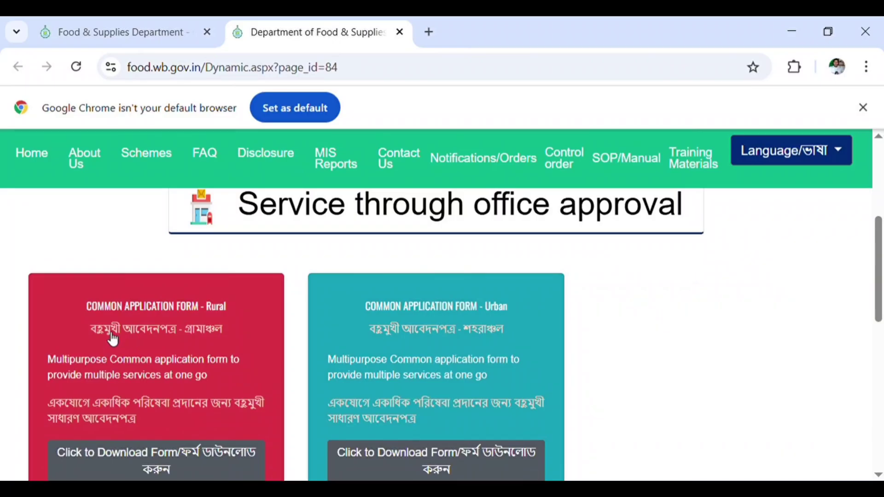
{"action": "scroll", "coordinate": [113, 340], "scroll_direction": "down", "scroll_amount": 2}
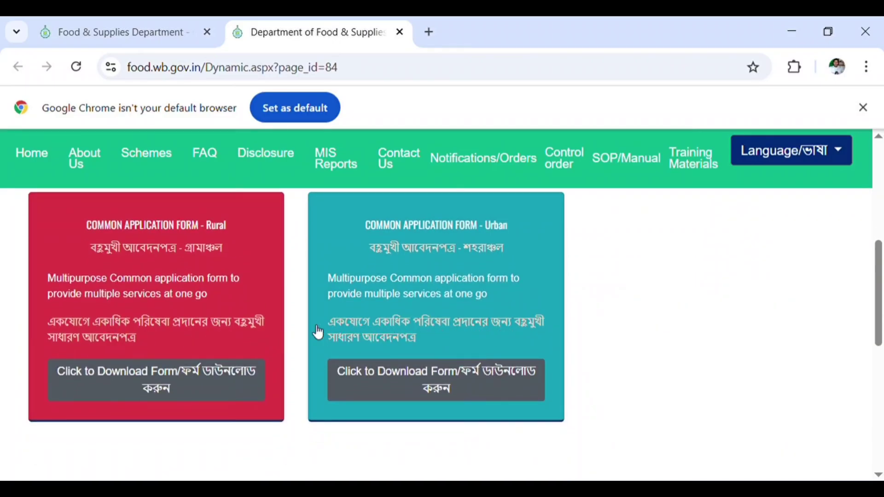